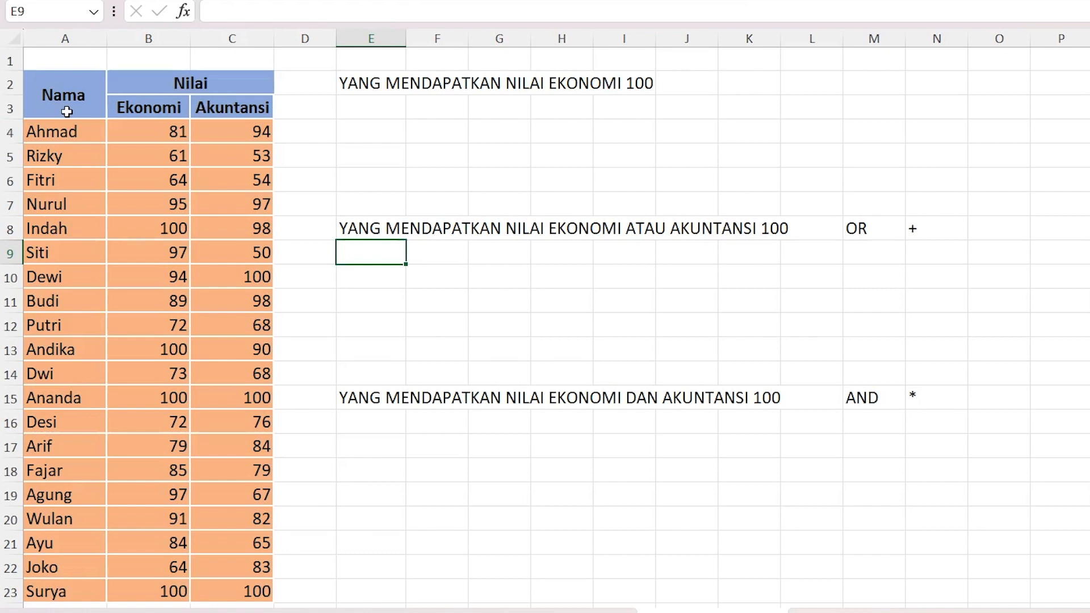
pyautogui.click(92, 86)
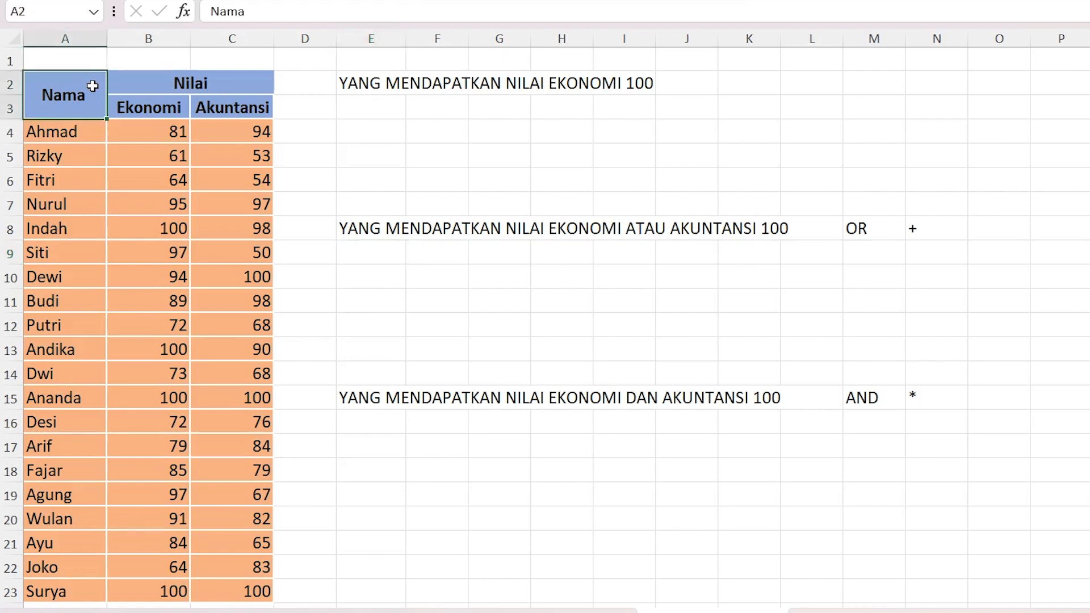
pyautogui.click(150, 87)
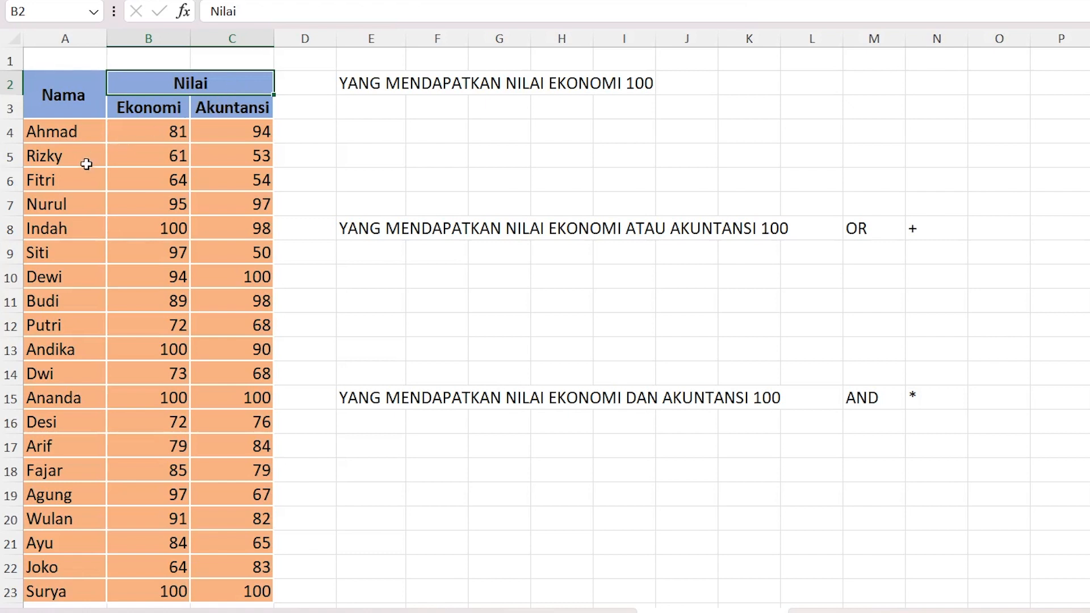
pyautogui.click(366, 83)
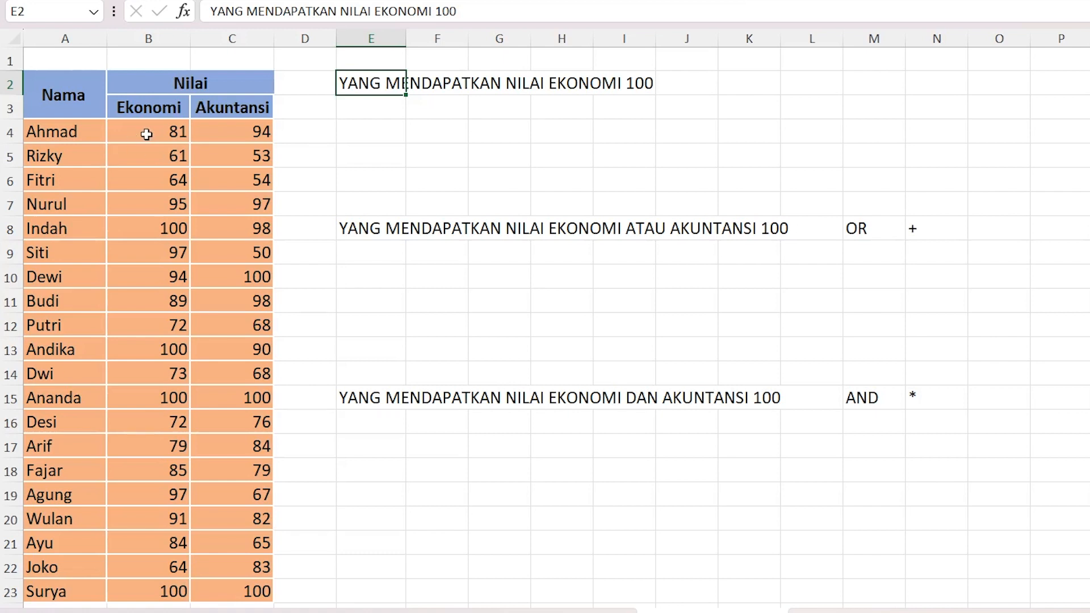
# Enter =FILTER(A4:A23;B4:B23=100) in cell E3 to list the names with an Ekonomi score of 100
pyautogui.click(364, 110)
pyautogui.write('=FILTER')
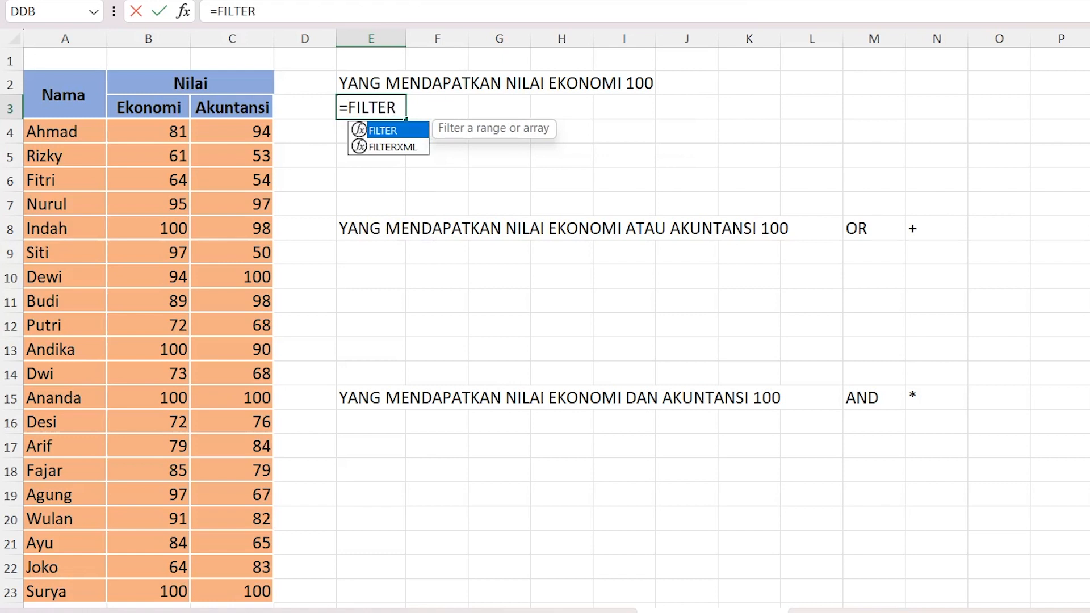
pyautogui.write('(')
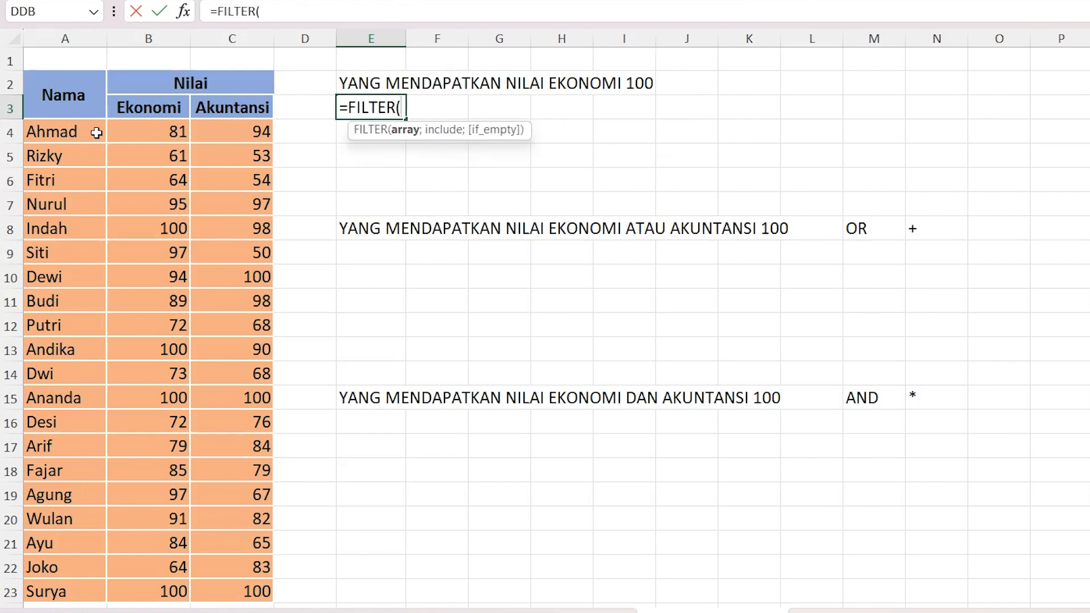
pyautogui.moveTo(86, 132); pyautogui.dragTo(69, 593)
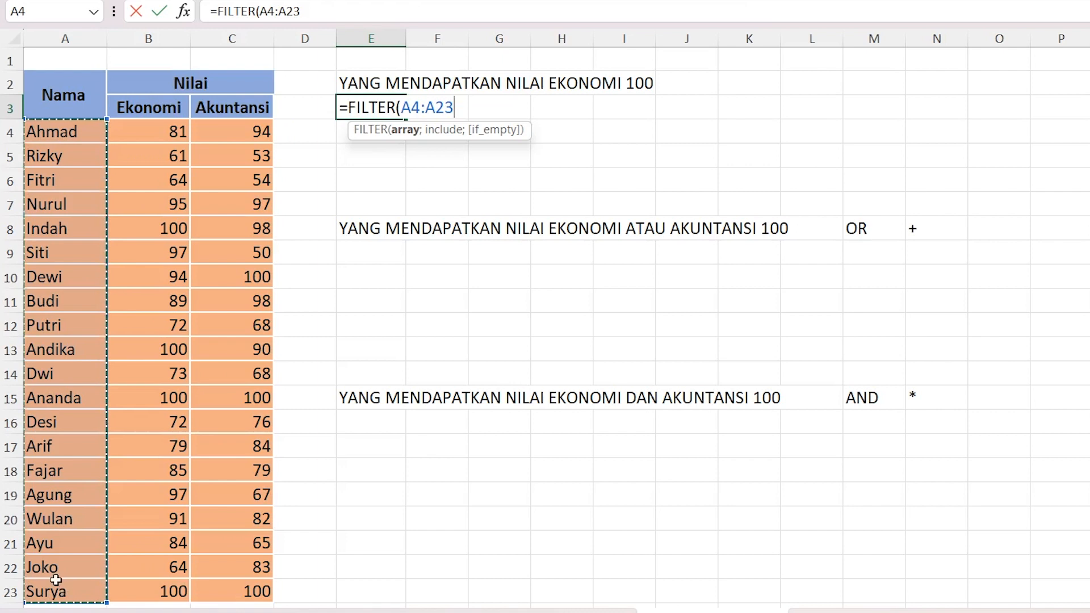
pyautogui.write(';')
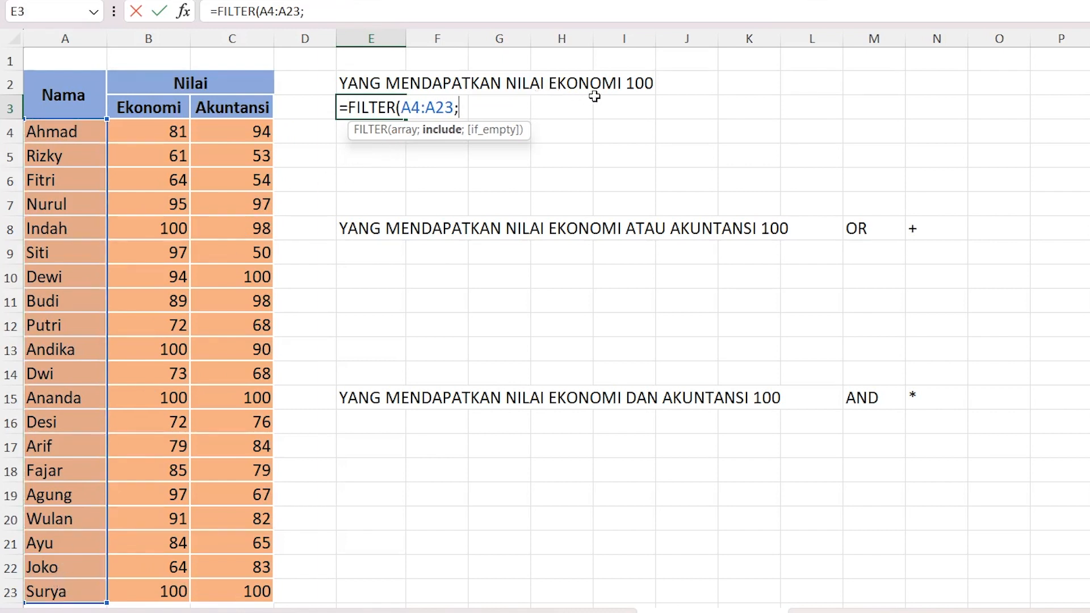
pyautogui.moveTo(167, 126); pyautogui.dragTo(149, 580)
pyautogui.write('=100')
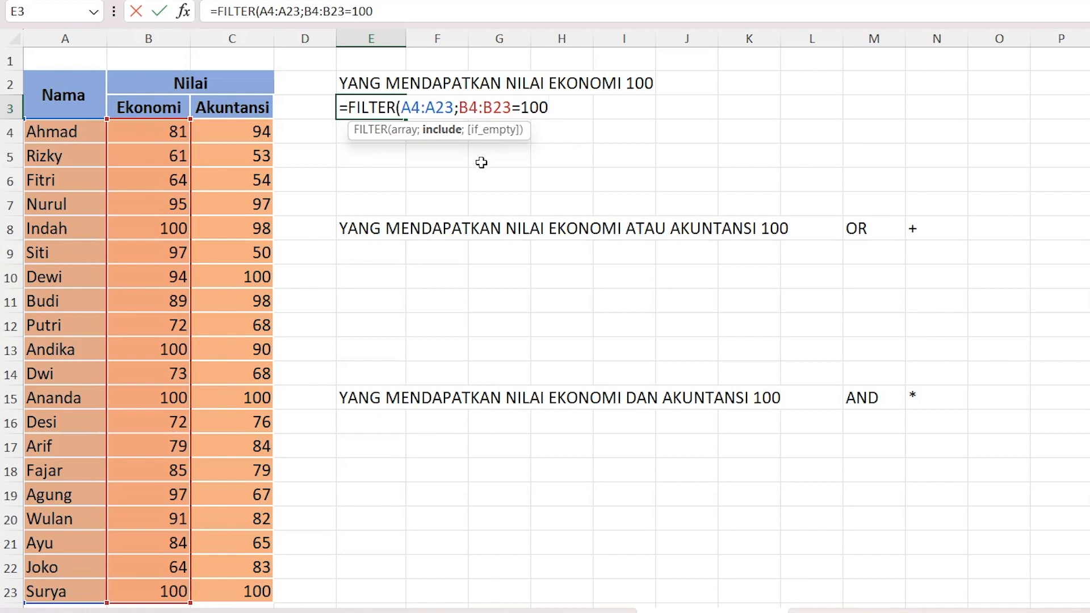
pyautogui.write(')')
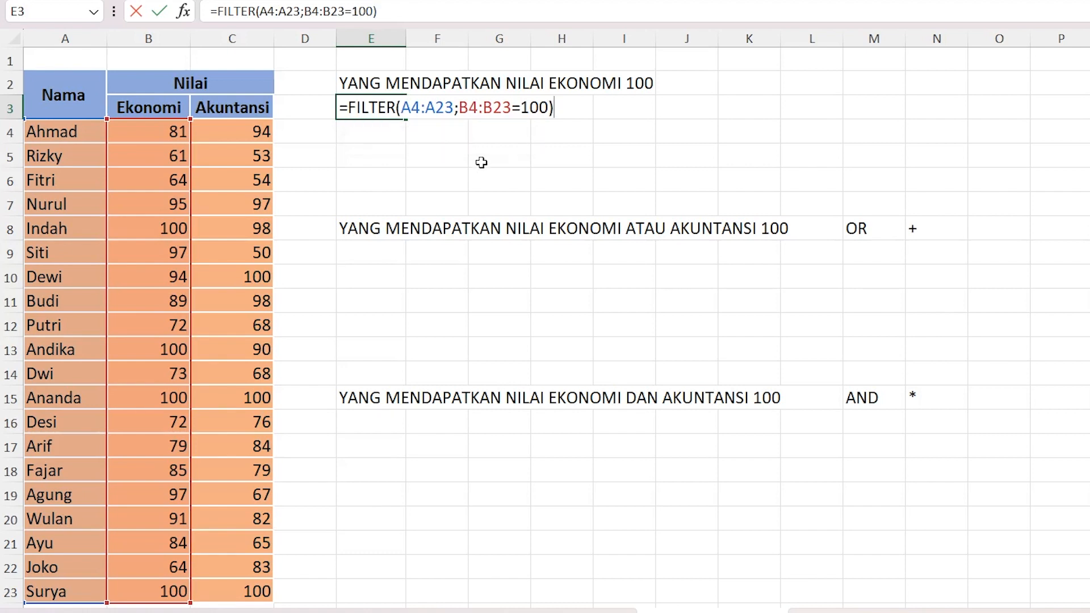
pyautogui.press('Return')
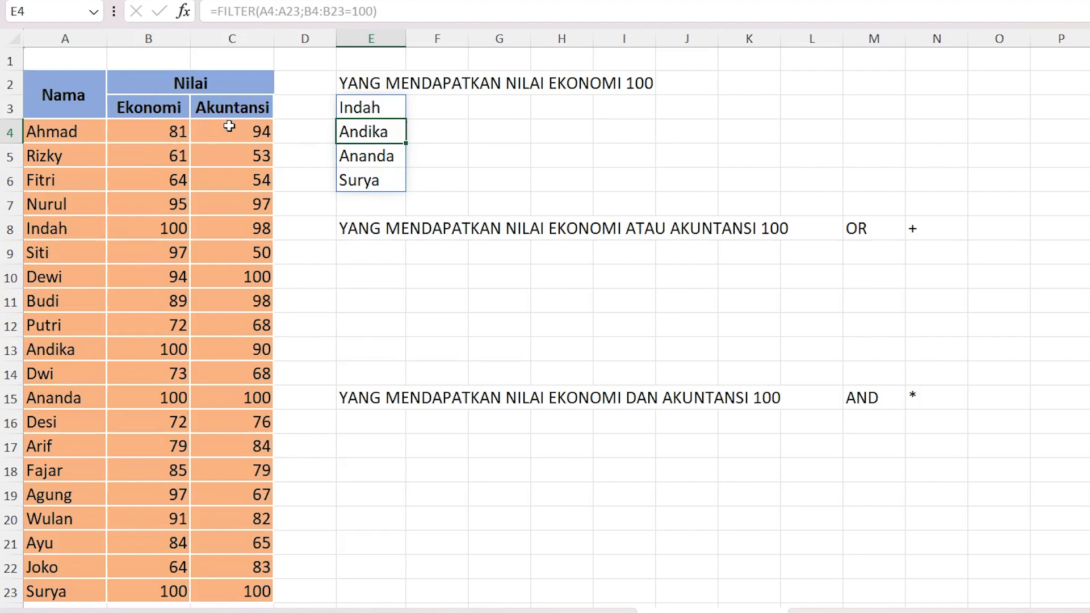
# Enter =FILTER(A4:A23;(B4:B23=100)+(C4:C23=100)) in cell E9 to list the names with Ekonomi or Akuntansi 100
pyautogui.click(376, 248)
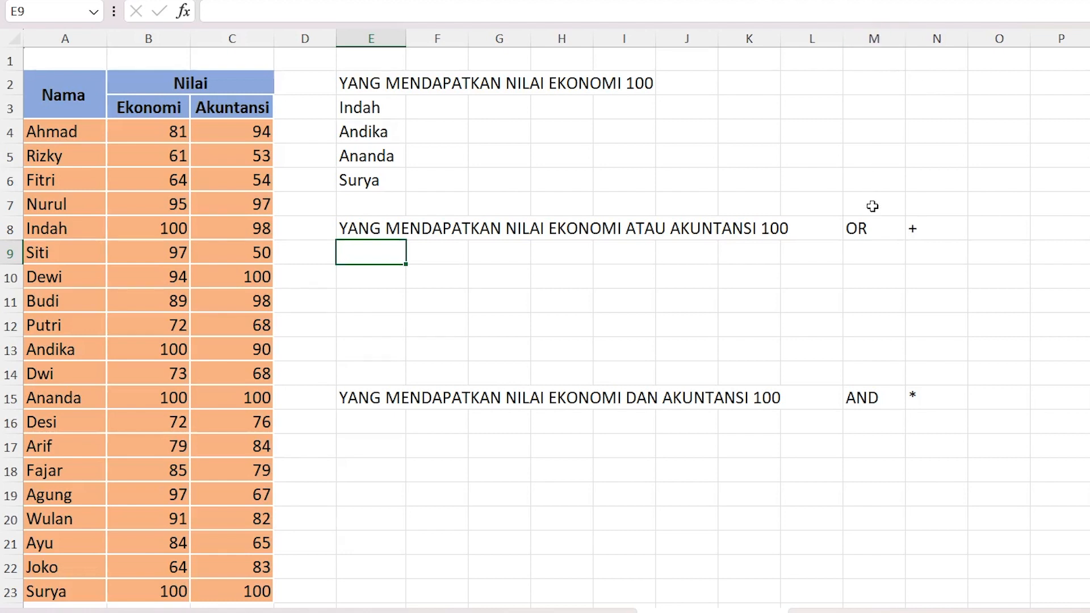
pyautogui.click(881, 233)
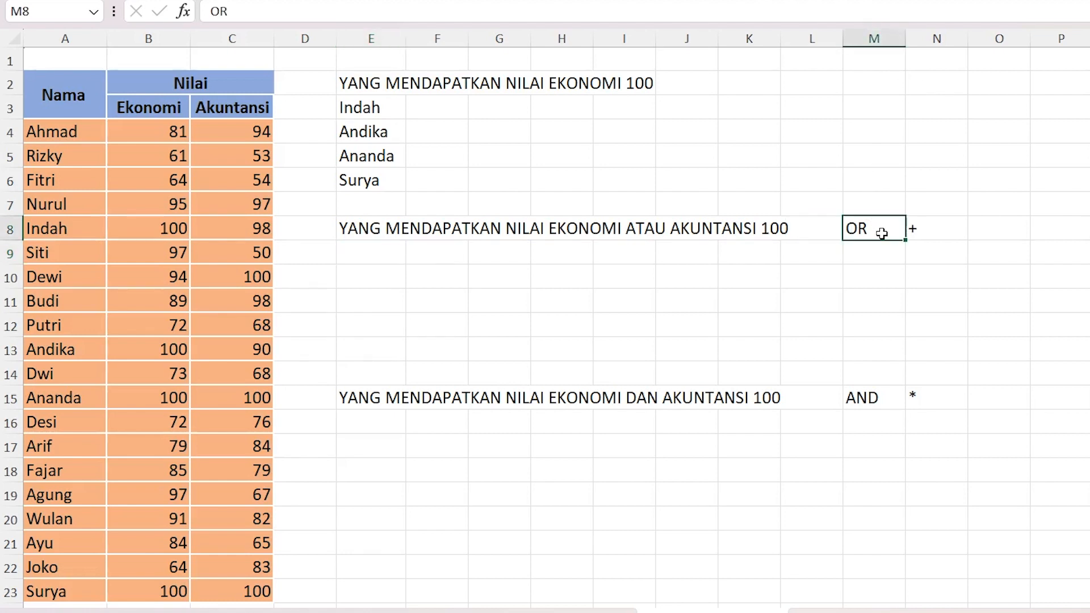
pyautogui.click(370, 250)
pyautogui.write('=FILTER')
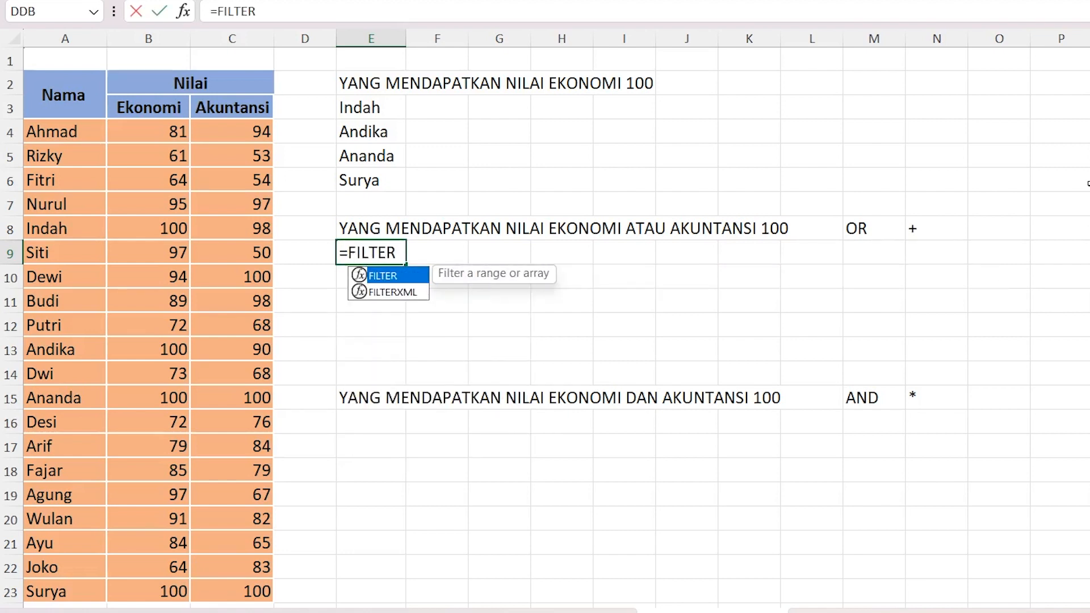
pyautogui.write('(')
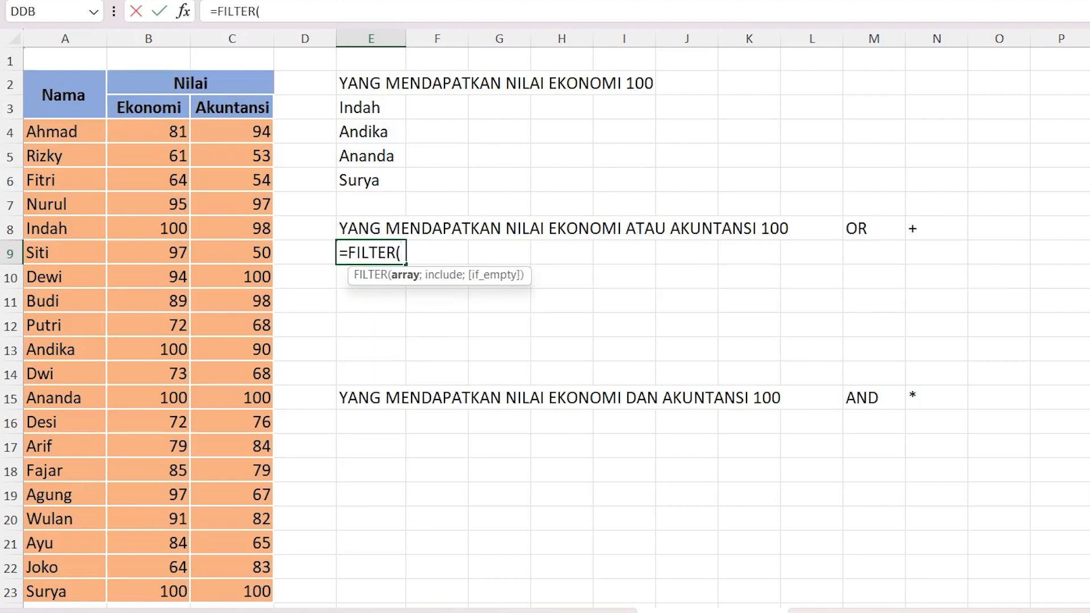
pyautogui.moveTo(79, 132); pyautogui.dragTo(66, 584)
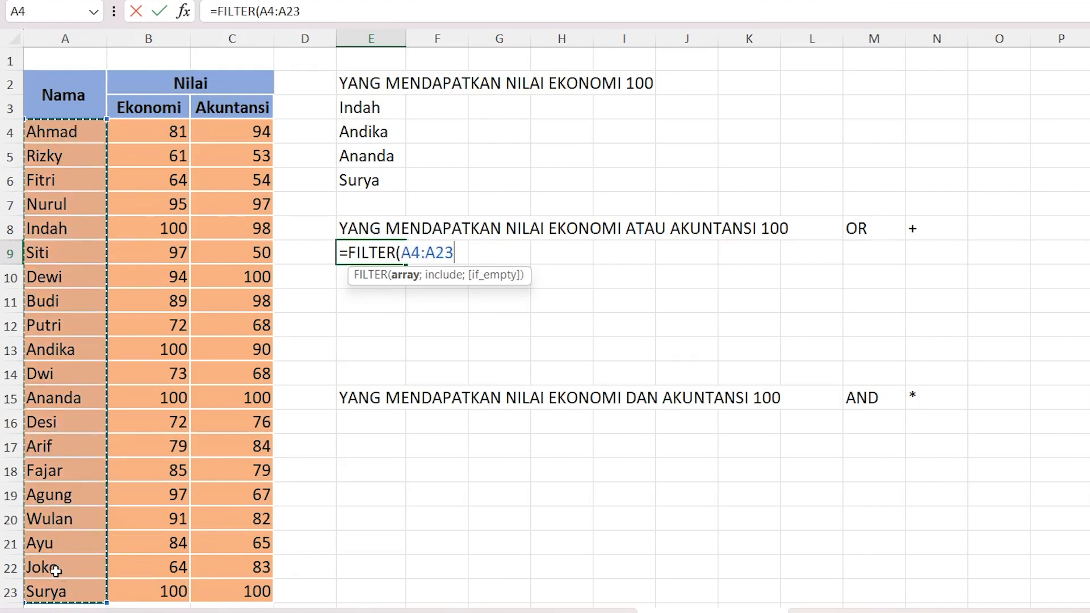
pyautogui.write(';(')
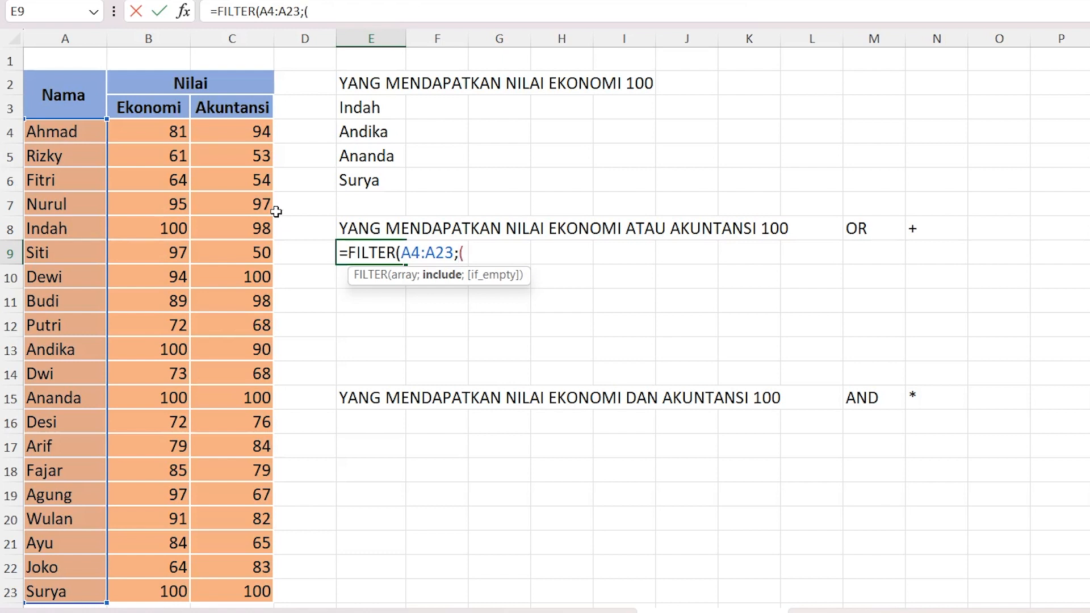
pyautogui.moveTo(163, 133); pyautogui.dragTo(159, 596)
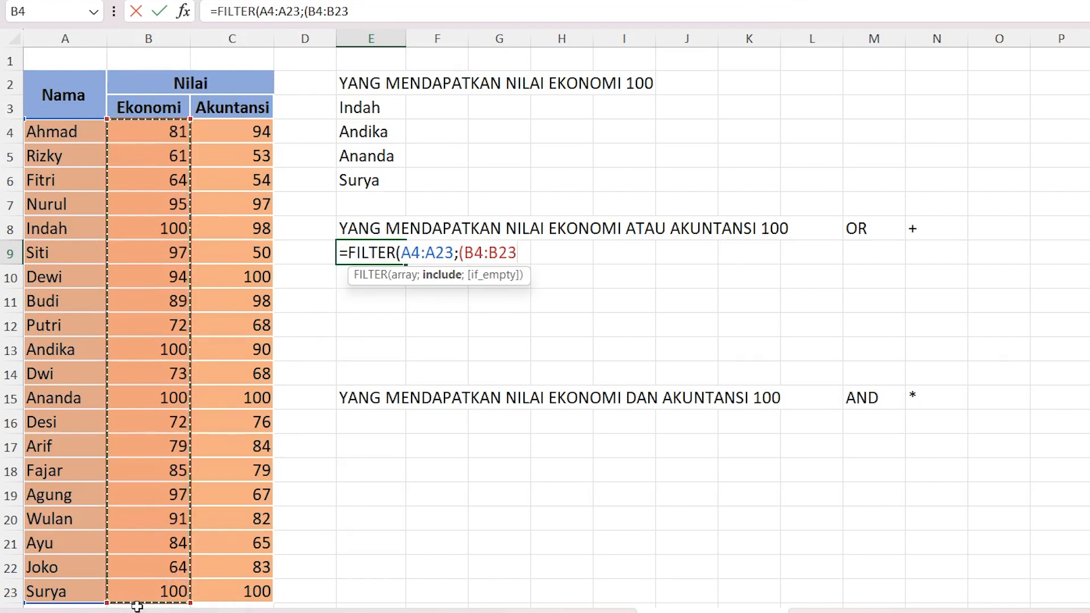
pyautogui.write('=100)+(')
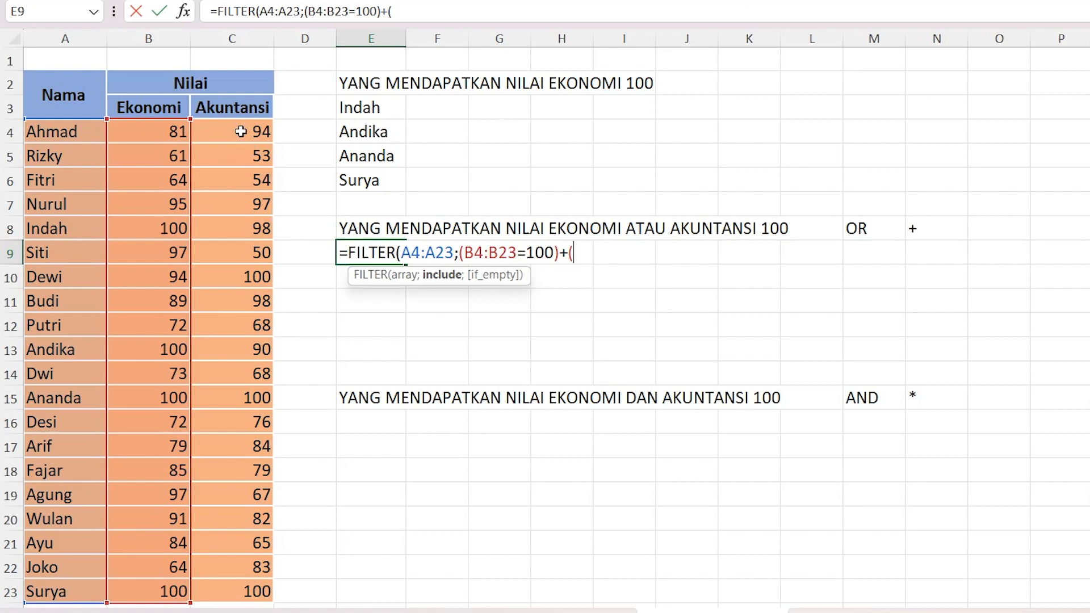
pyautogui.moveTo(242, 130); pyautogui.dragTo(231, 590)
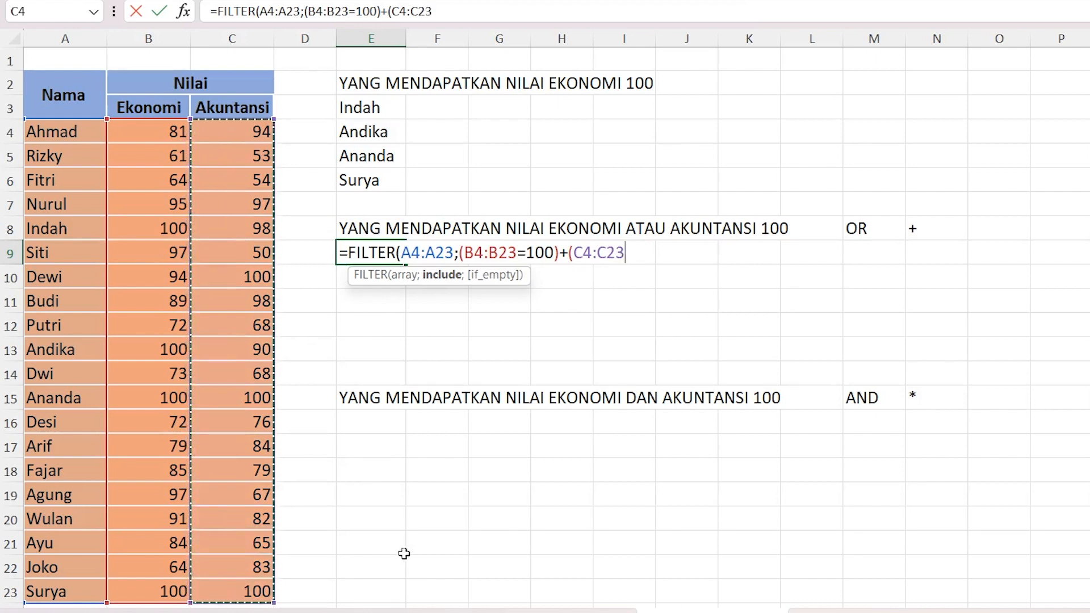
pyautogui.write('=10')
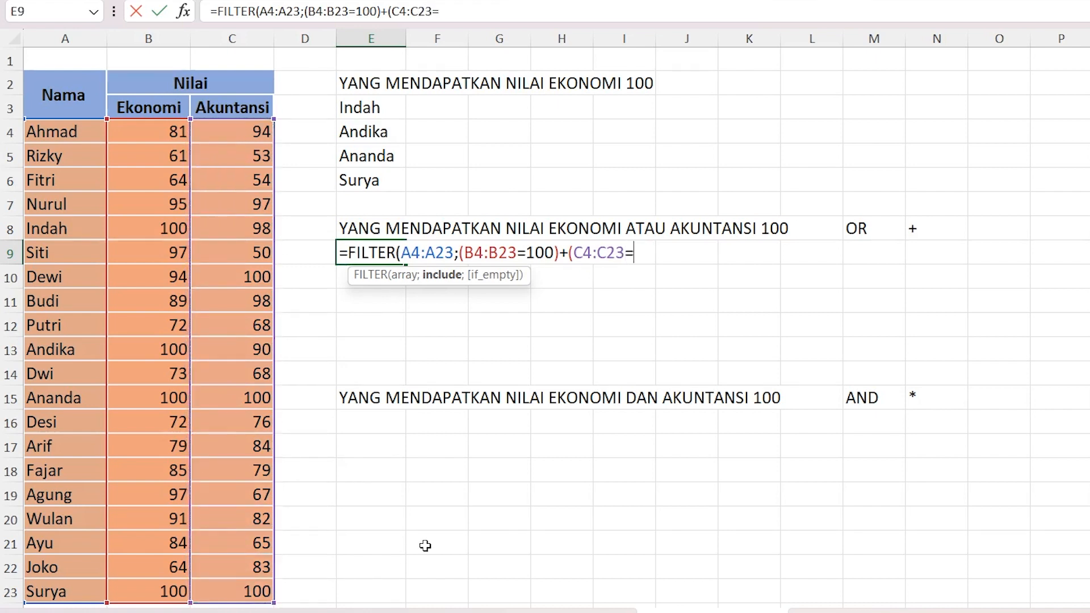
pyautogui.write('0))')
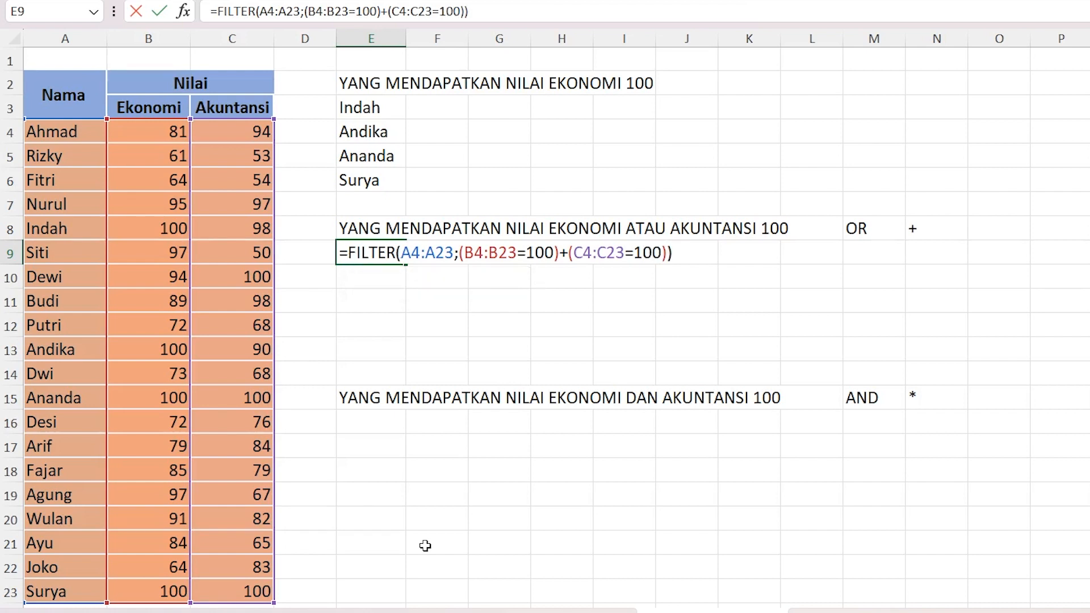
pyautogui.press('Return')
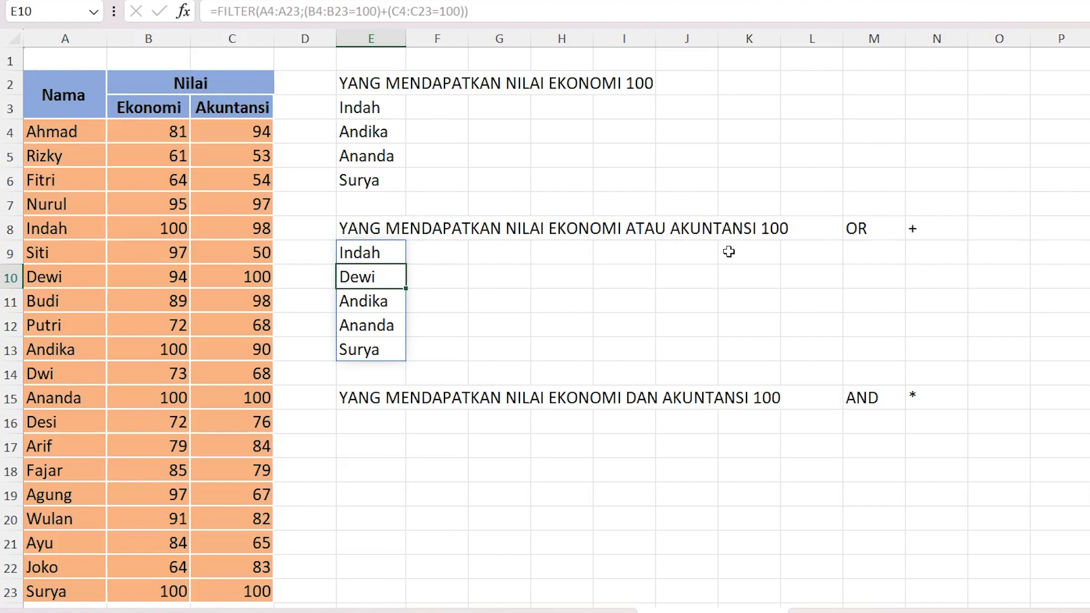
# Check the first three names of the OR filter list against their Ekonomi and Akuntansi scores in table rows 8, 10 and 13
pyautogui.click(384, 257)
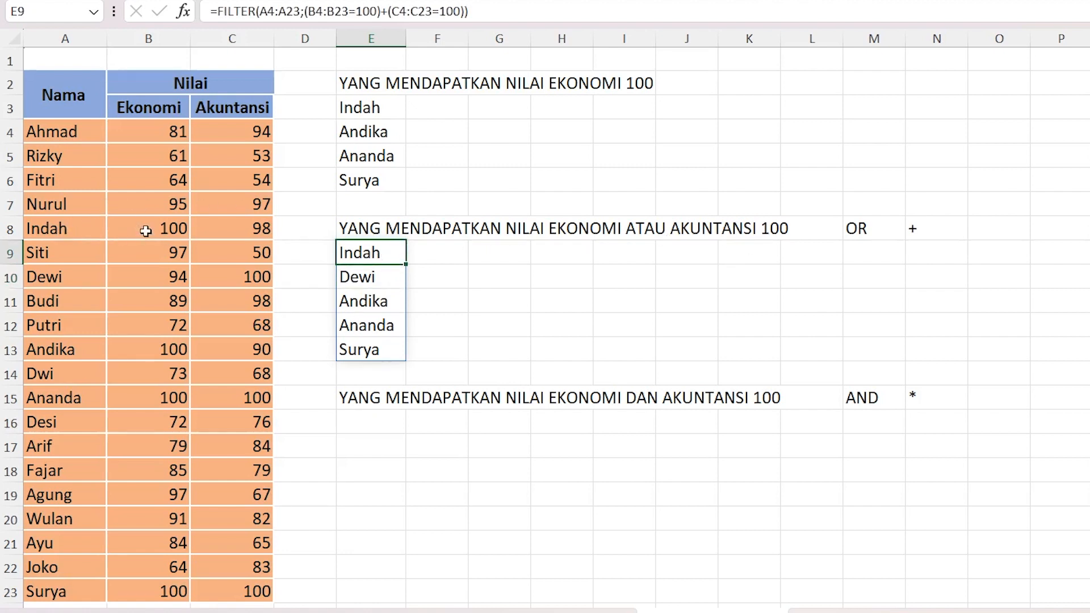
pyautogui.moveTo(140, 224); pyautogui.dragTo(218, 232)
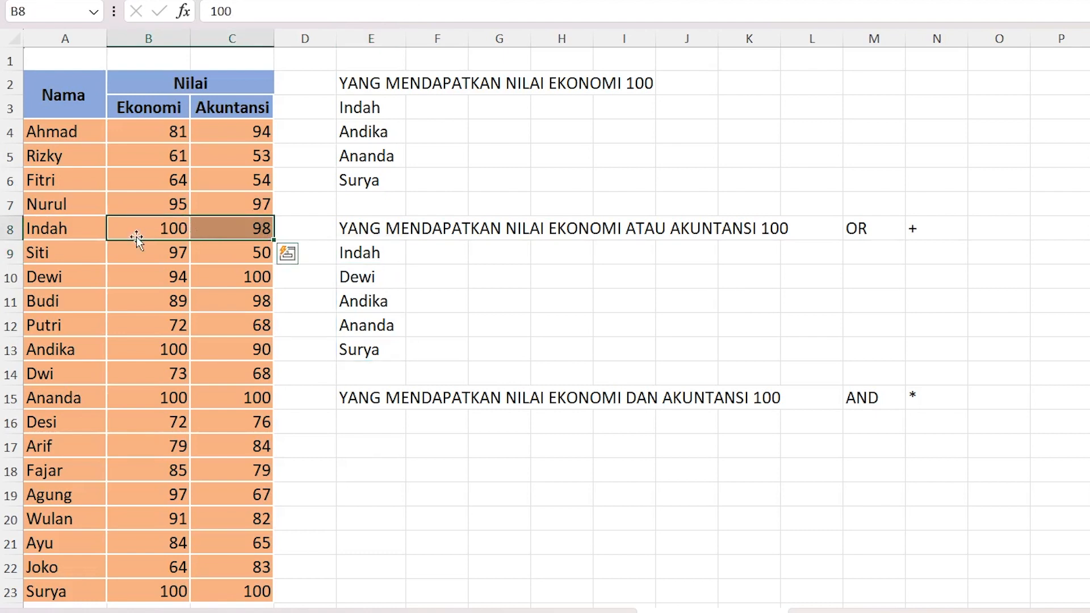
pyautogui.click(141, 223)
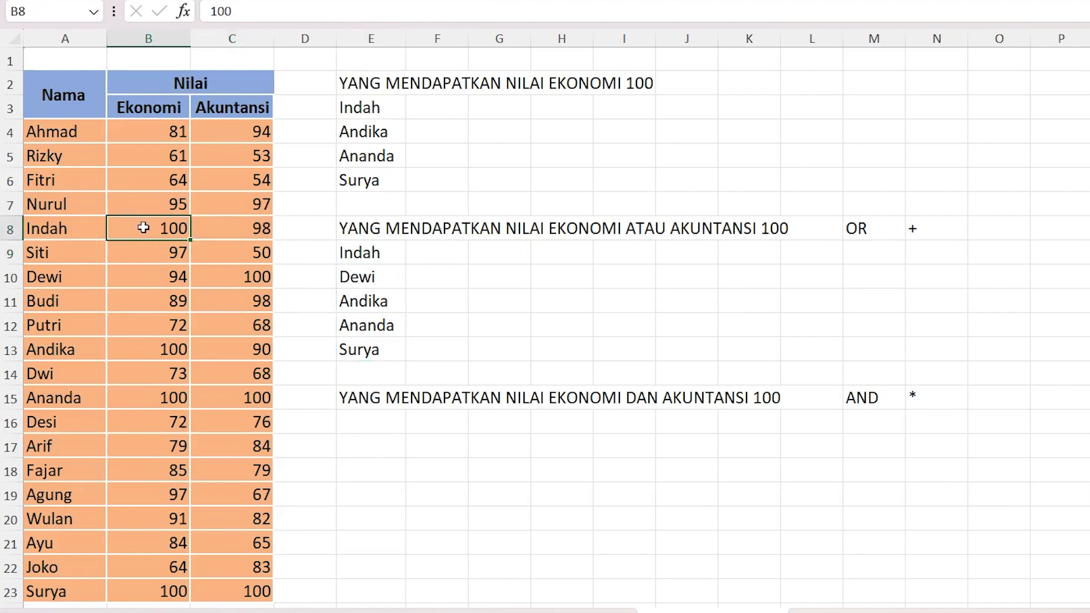
pyautogui.click(213, 228)
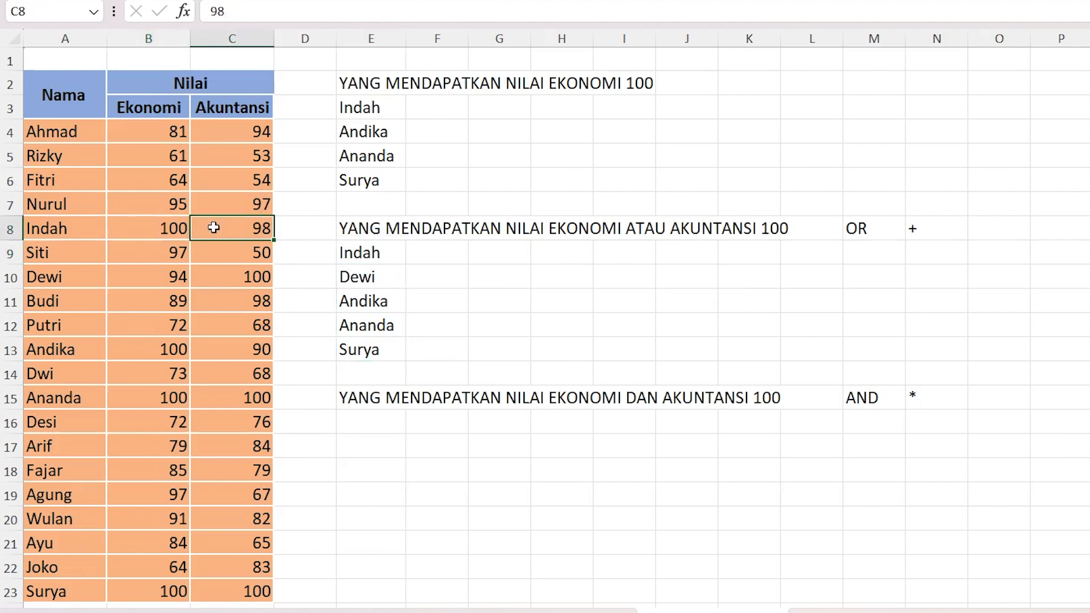
pyautogui.click(151, 231)
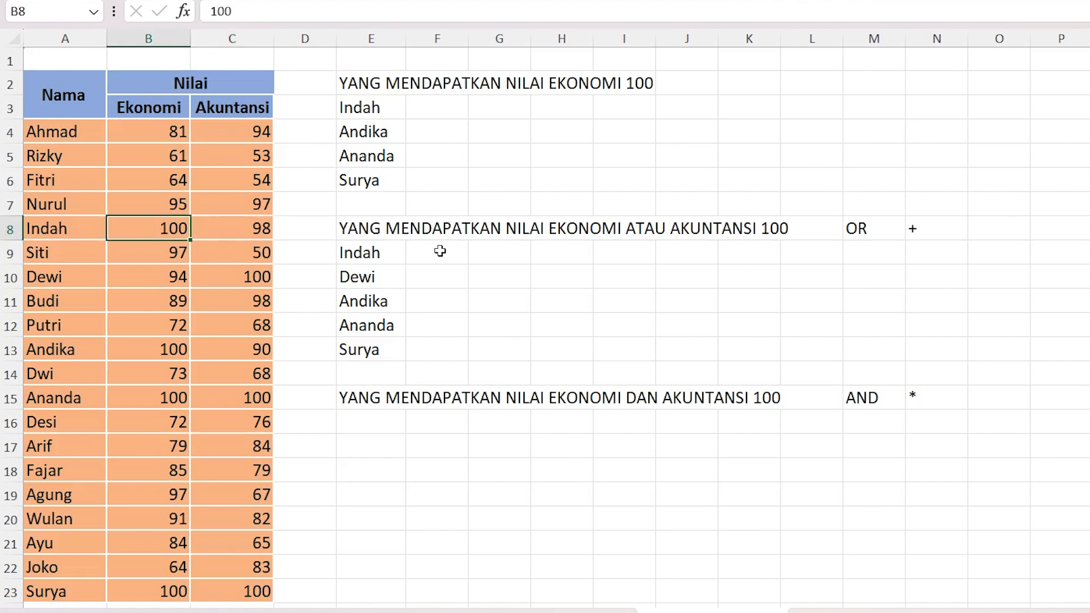
pyautogui.click(394, 251)
pyautogui.click(386, 278)
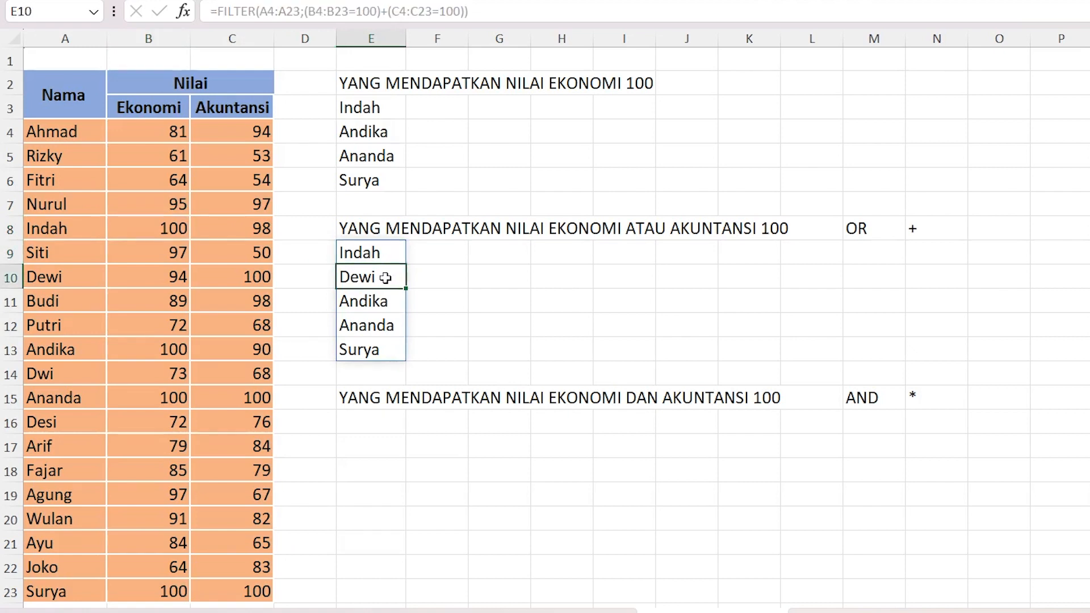
pyautogui.click(79, 279)
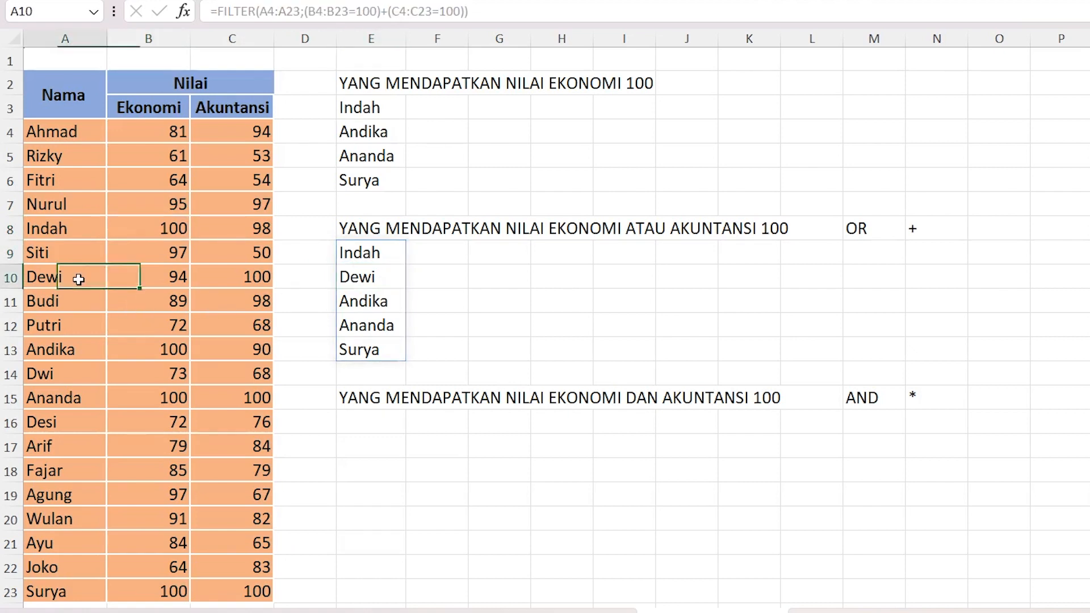
pyautogui.click(129, 281)
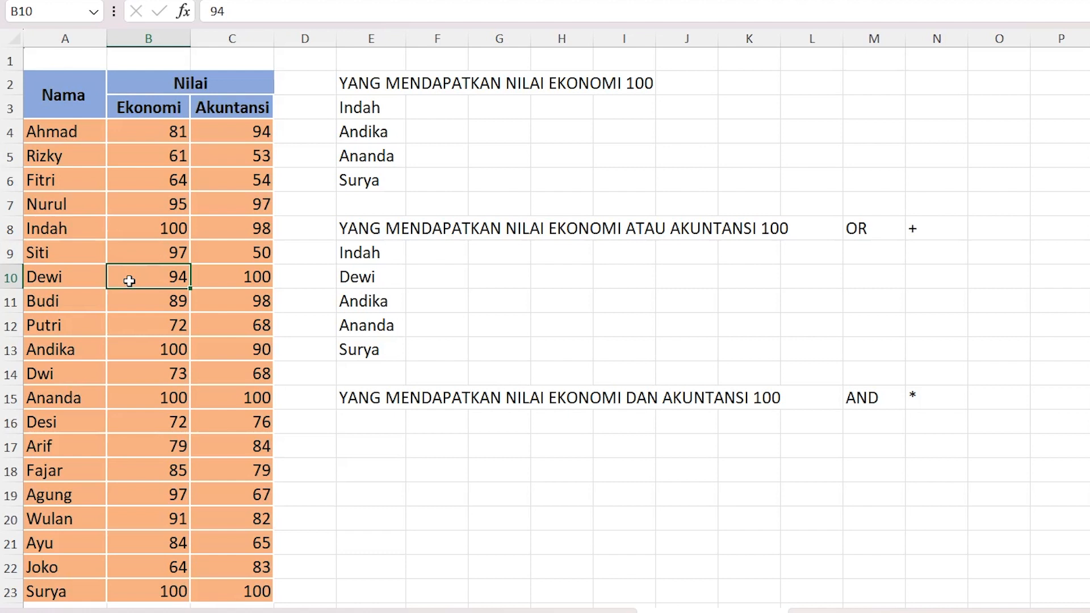
pyautogui.click(210, 275)
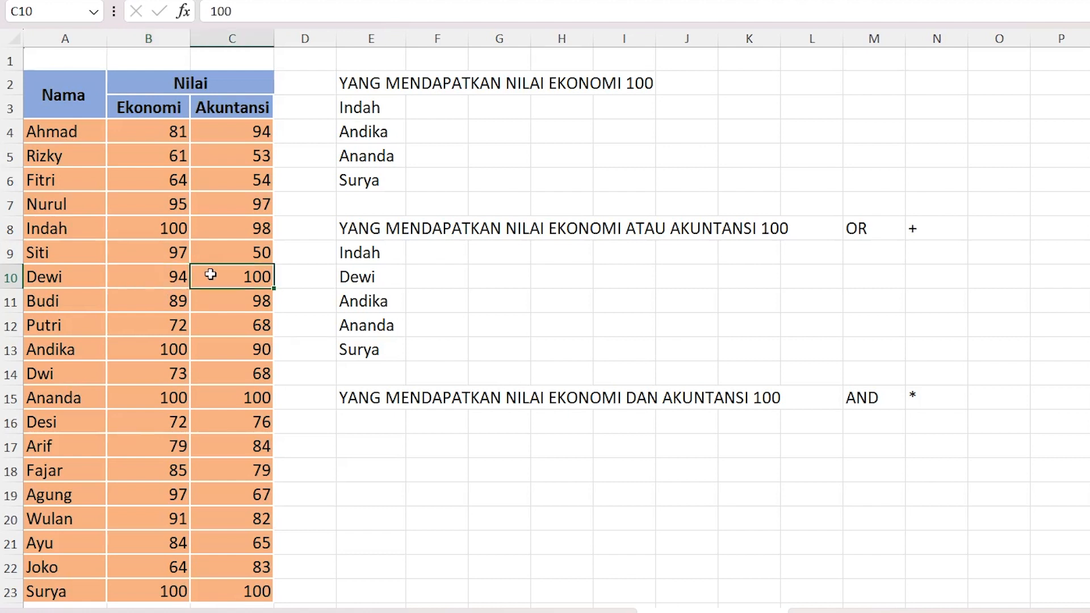
pyautogui.click(387, 275)
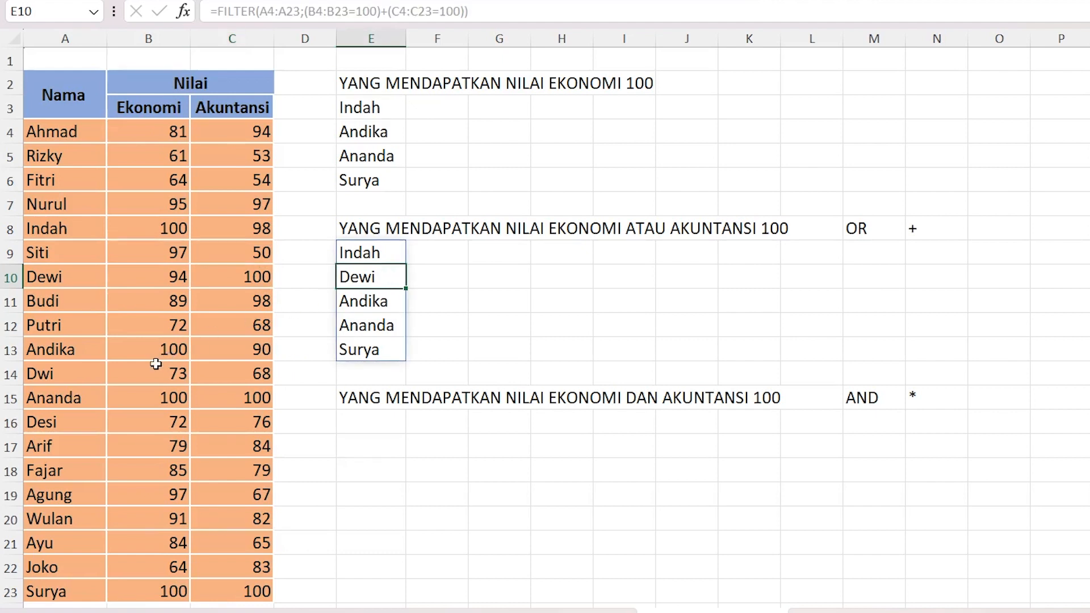
pyautogui.click(99, 344)
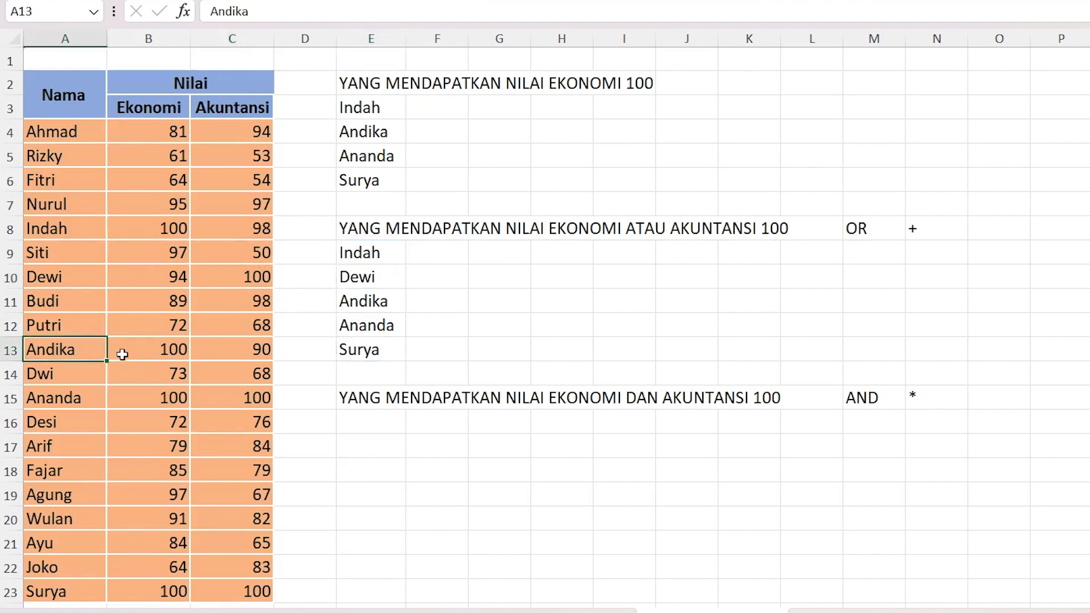
pyautogui.click(134, 351)
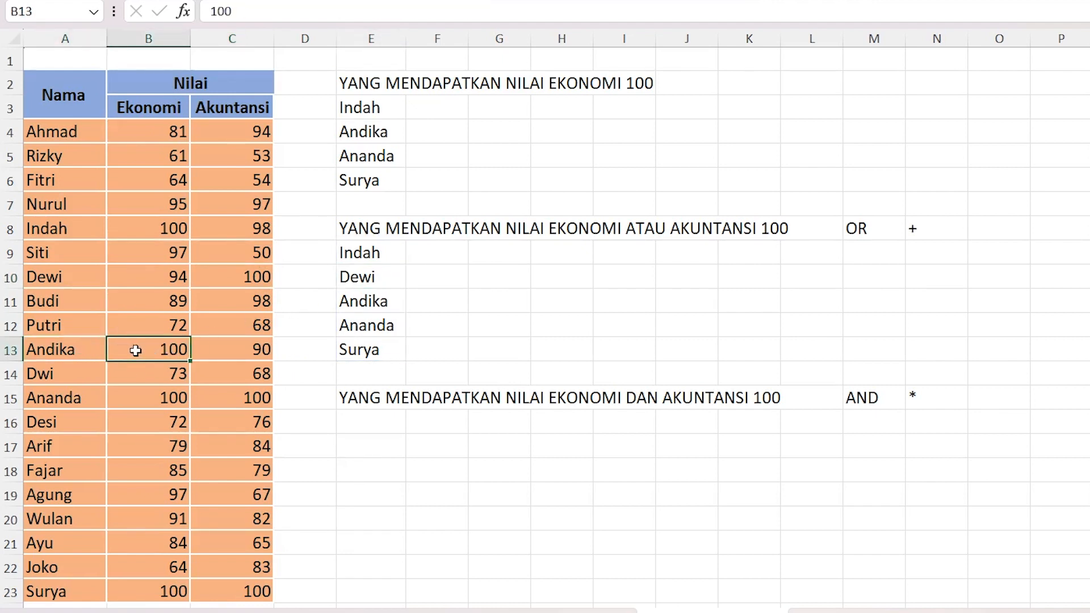
pyautogui.click(218, 348)
pyautogui.click(388, 296)
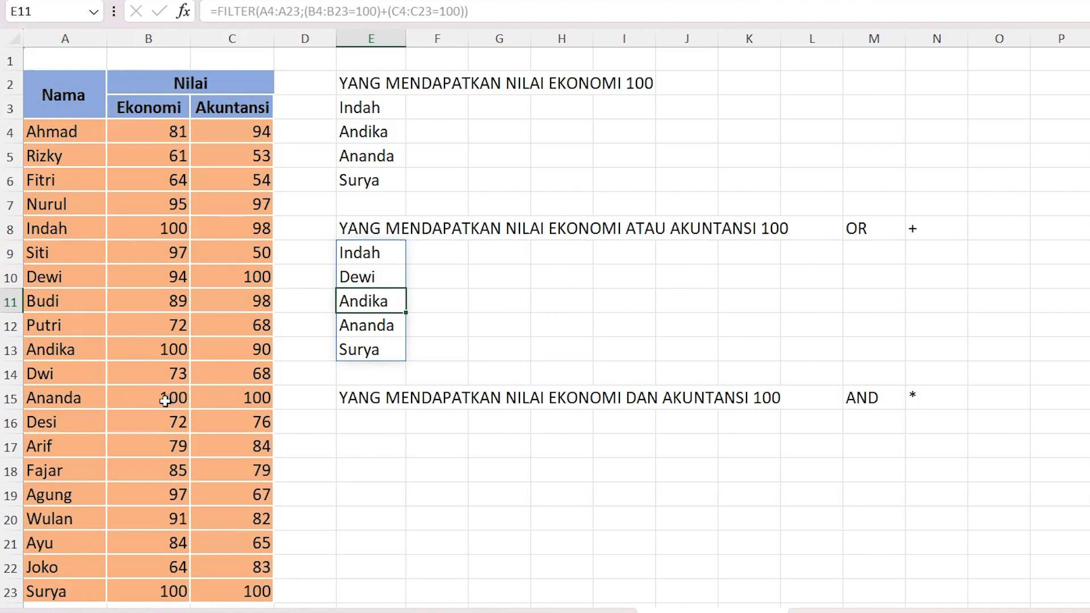
# Check the fourth name of the OR filter list against its Akuntansi score in table row 15
pyautogui.click(224, 391)
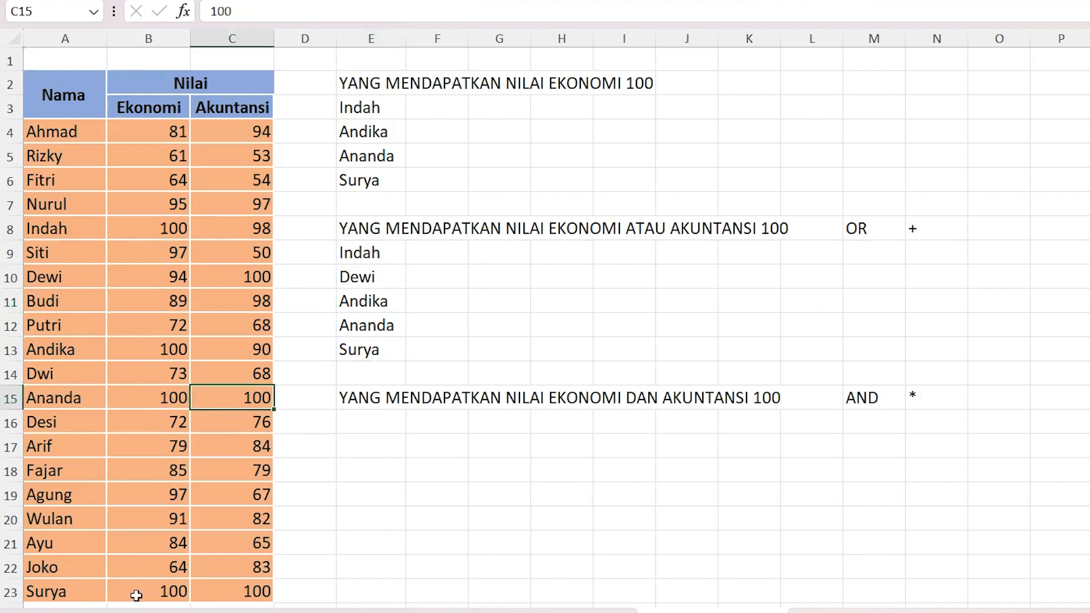
# Enter =FILTER(A4:A23;(B4:B23=100)*(C4:C23=100)) in cell E16 to list the names with both Ekonomi and Akuntansi 100
pyautogui.click(361, 421)
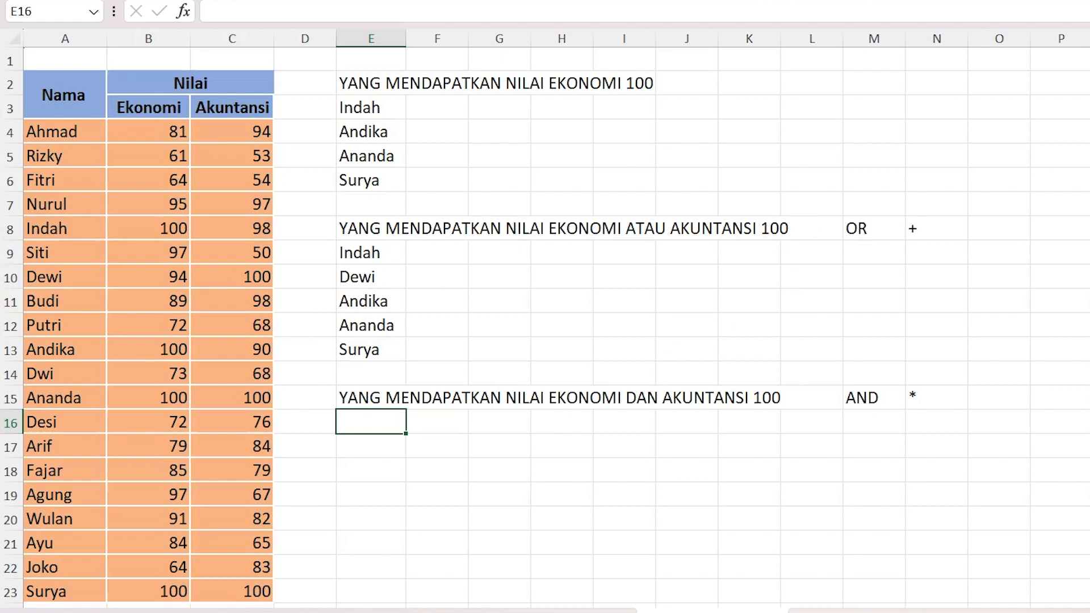
pyautogui.write('=FILTER')
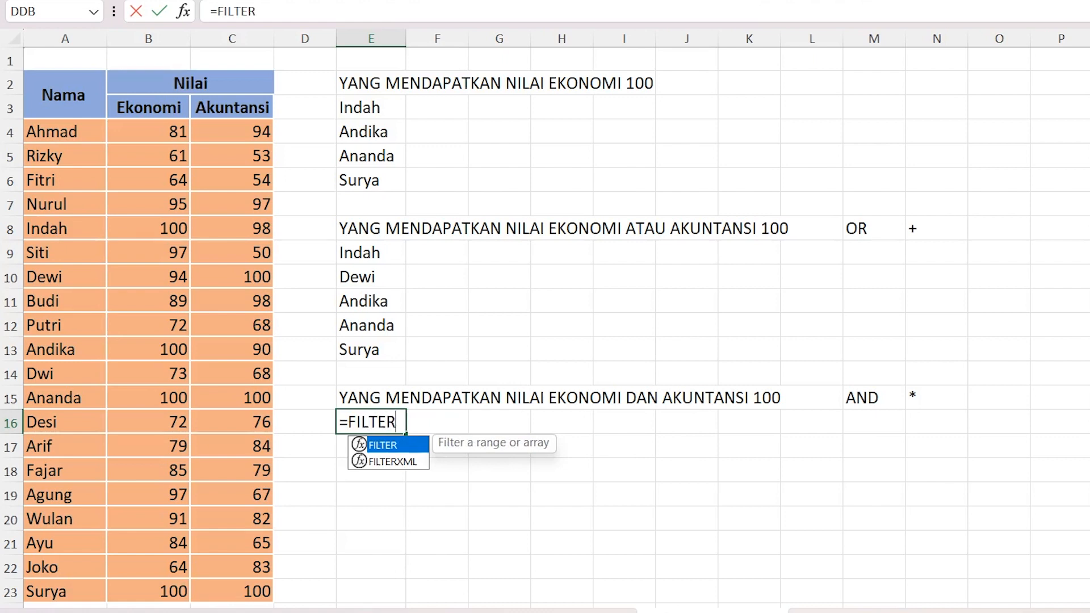
pyautogui.write('(')
pyautogui.moveTo(85, 129); pyautogui.dragTo(67, 592)
pyautogui.write(';(')
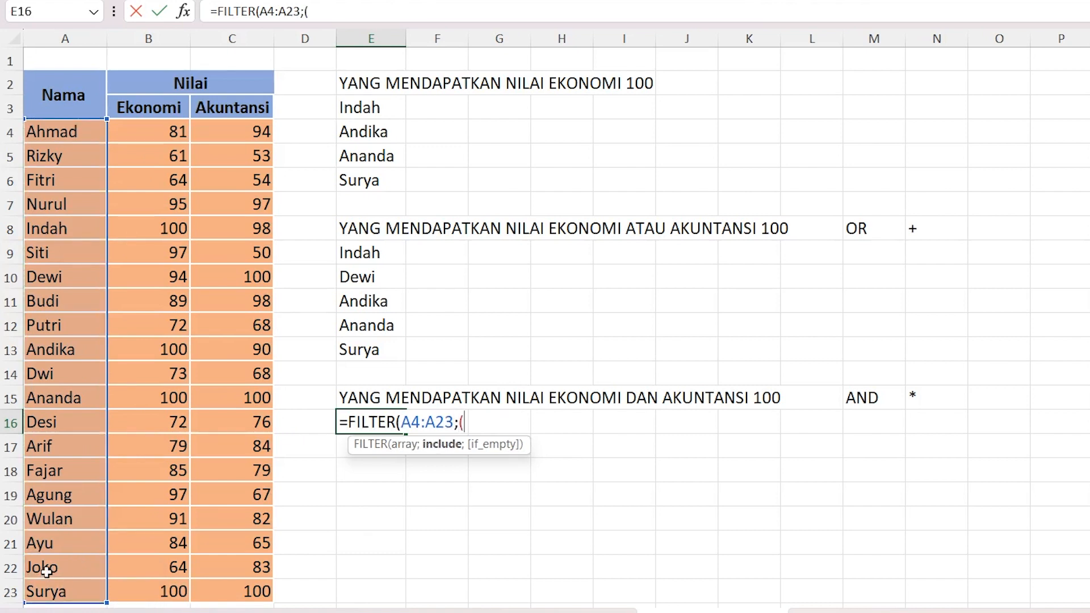
pyautogui.moveTo(149, 130); pyautogui.dragTo(172, 588)
pyautogui.write('=100)')
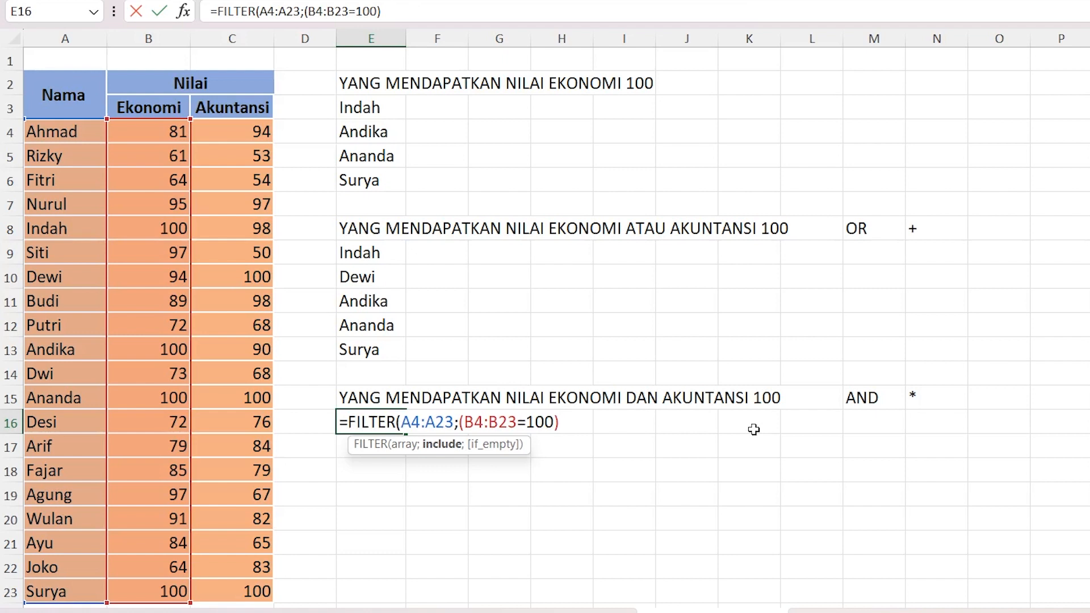
pyautogui.write('*(')
pyautogui.moveTo(245, 123); pyautogui.dragTo(222, 604)
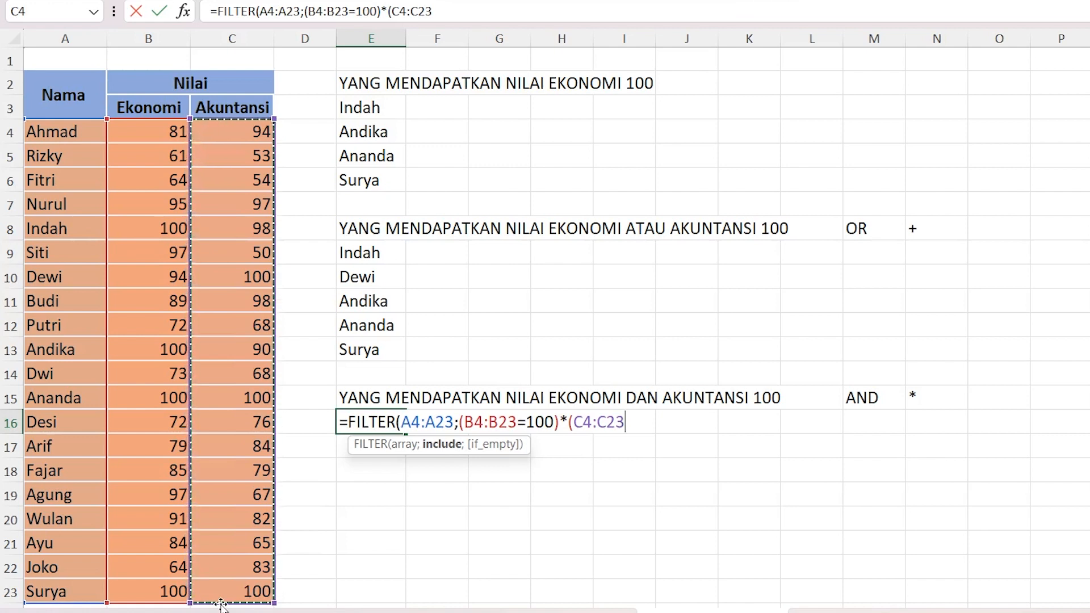
pyautogui.write('=100')
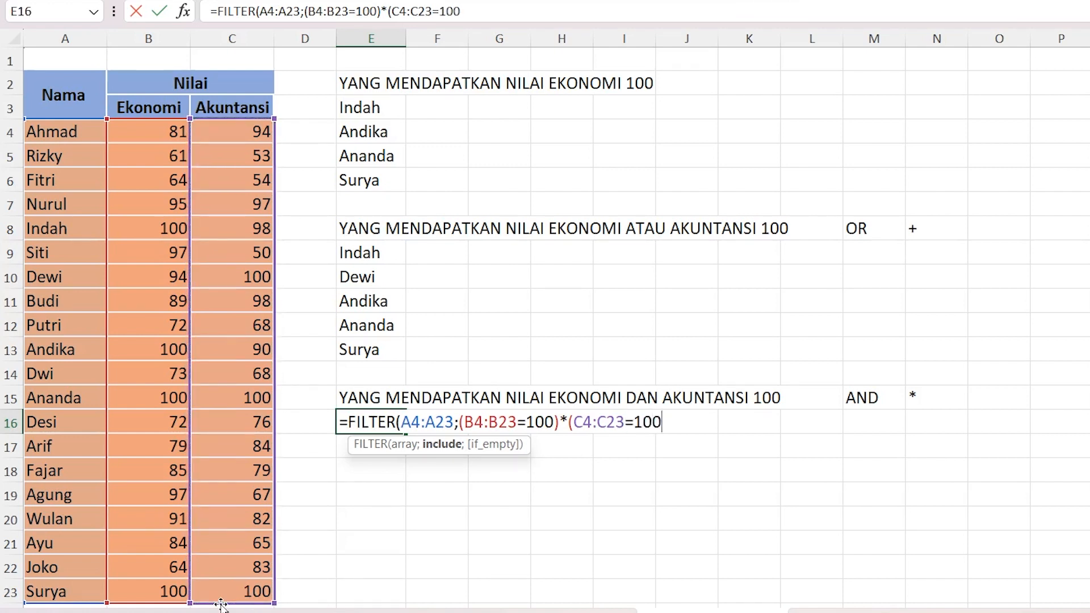
pyautogui.write('))')
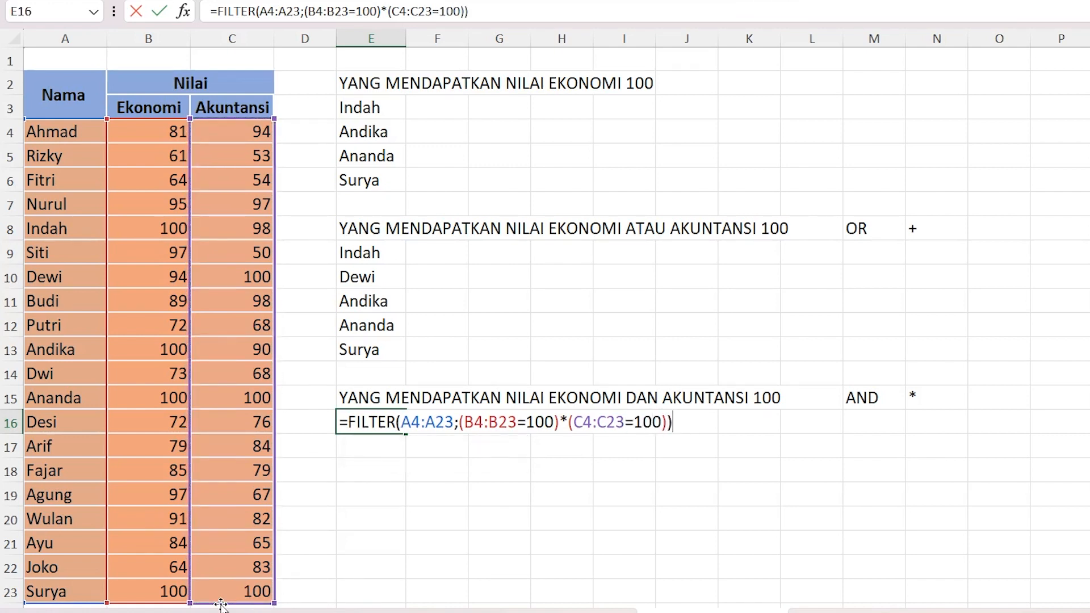
pyautogui.press('Return')
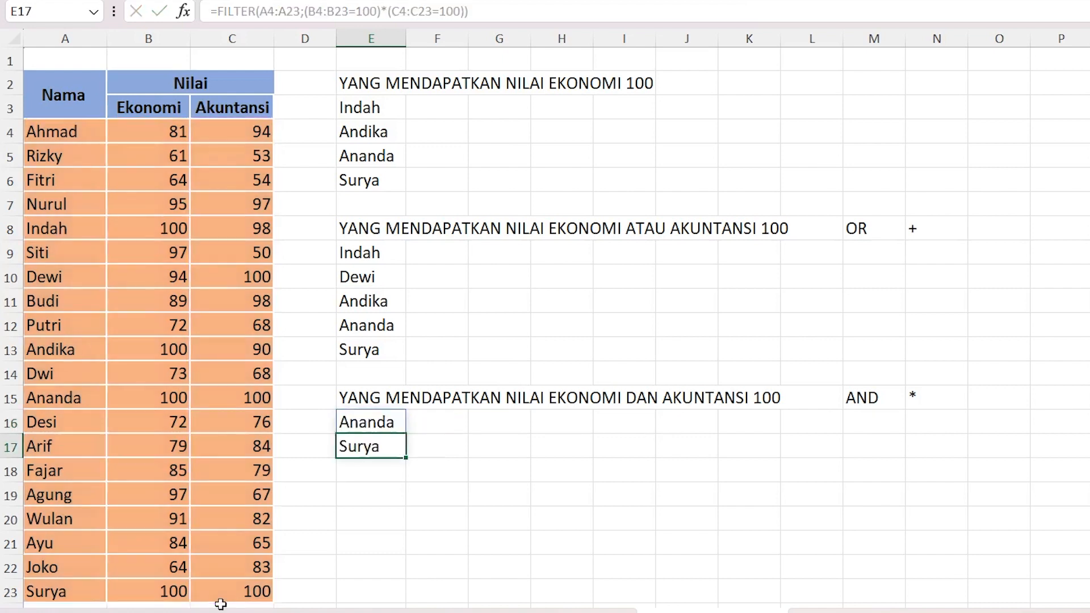
# Check both names of the AND filter list against their Ekonomi and Akuntansi scores in table rows 15 and 23
pyautogui.click(390, 422)
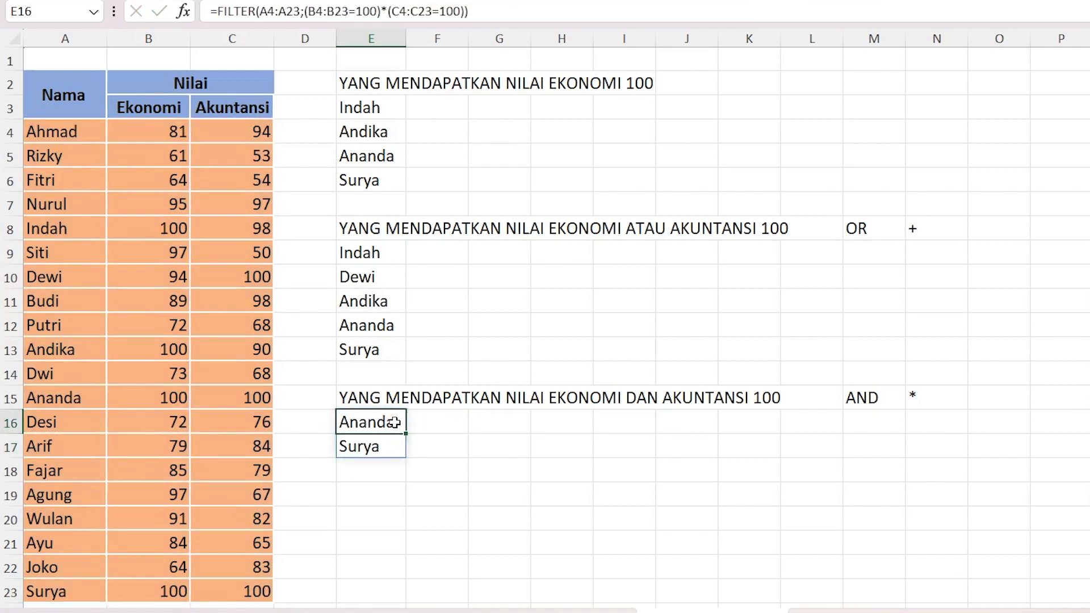
pyautogui.click(386, 454)
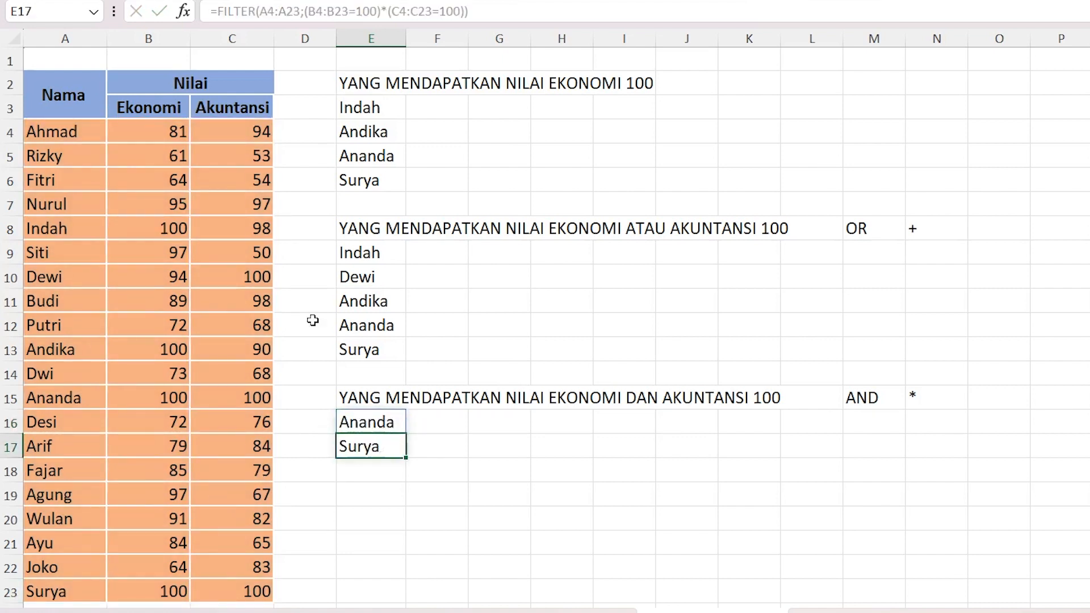
pyautogui.click(85, 133)
pyautogui.moveTo(85, 133); pyautogui.dragTo(240, 583)
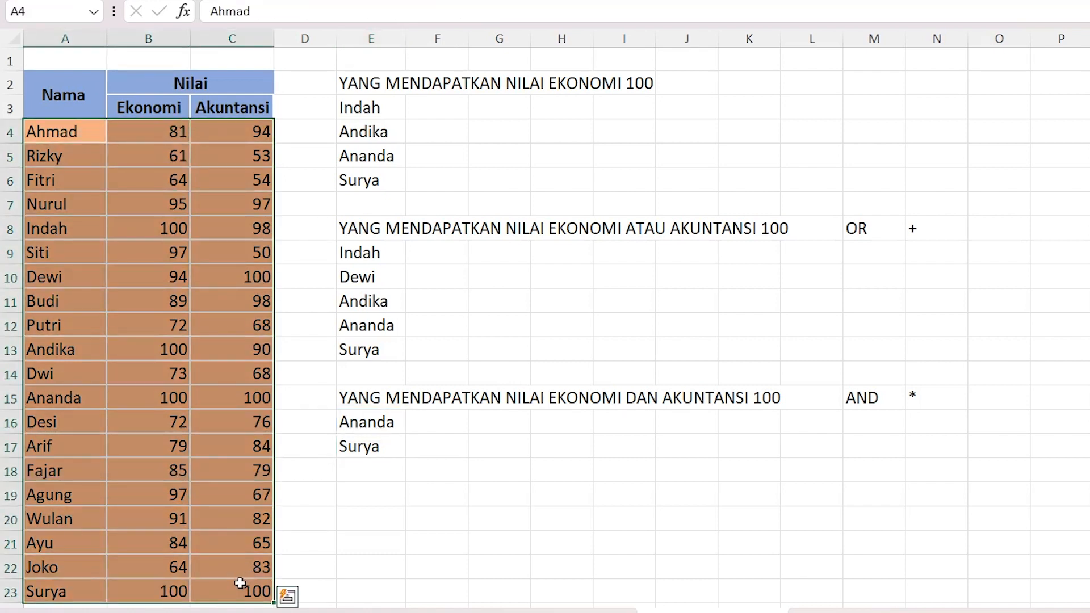
pyautogui.moveTo(54, 403); pyautogui.dragTo(223, 398)
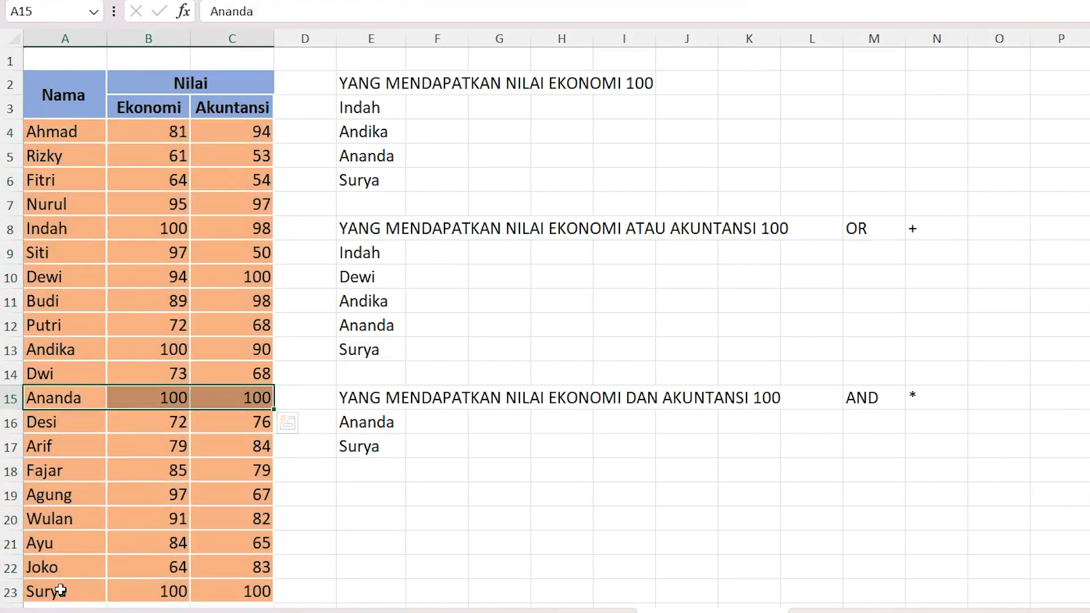
pyautogui.click(95, 586)
pyautogui.moveTo(95, 586); pyautogui.dragTo(258, 584)
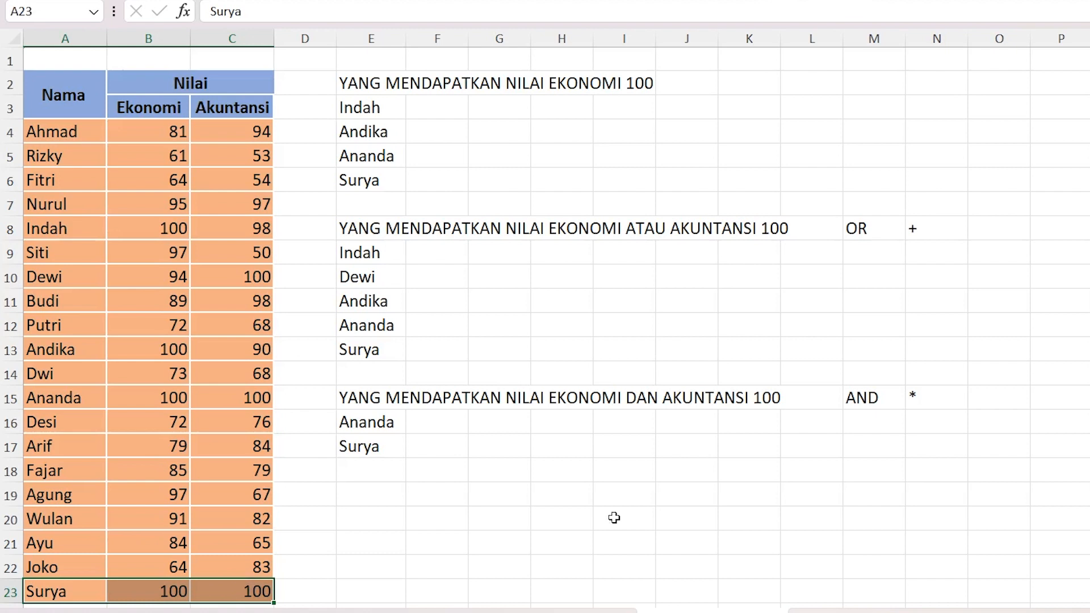
pyautogui.click(366, 495)
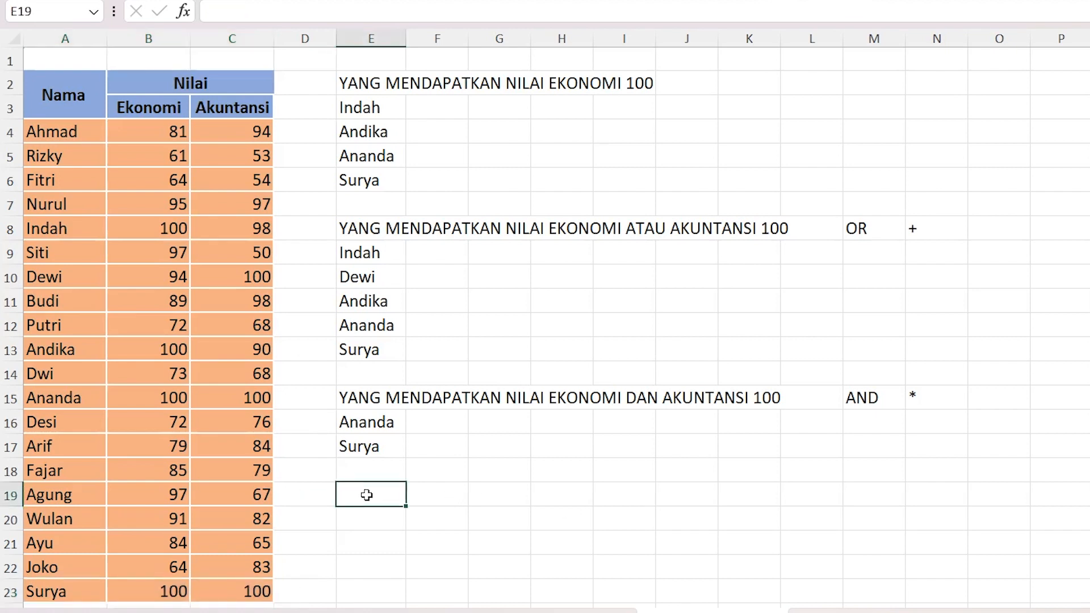